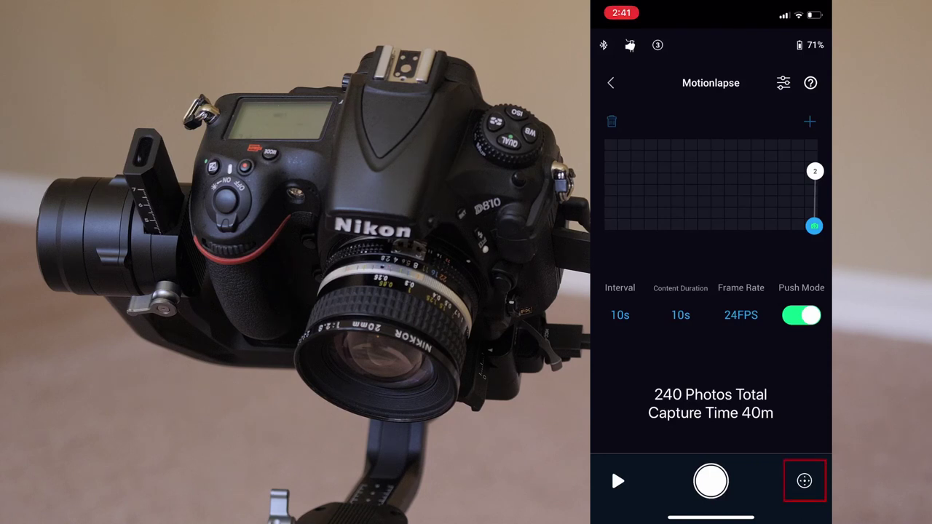
- Bring up the joystick to aim the gimbal for the Motionlapse's first waypoint
left_click(803, 481)
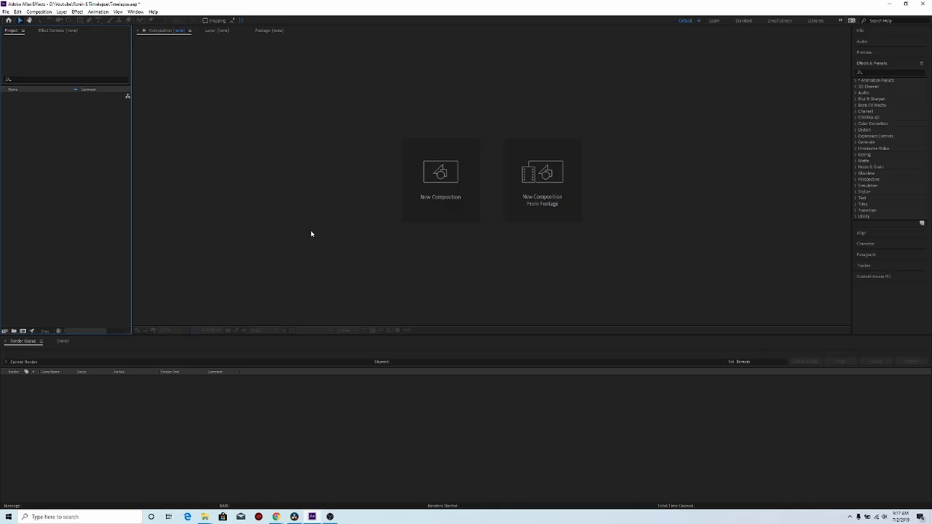
- Import the Second Timelapse photos from CMP_2593 onward as a Camera Raw Sequence
double_click(69, 196)
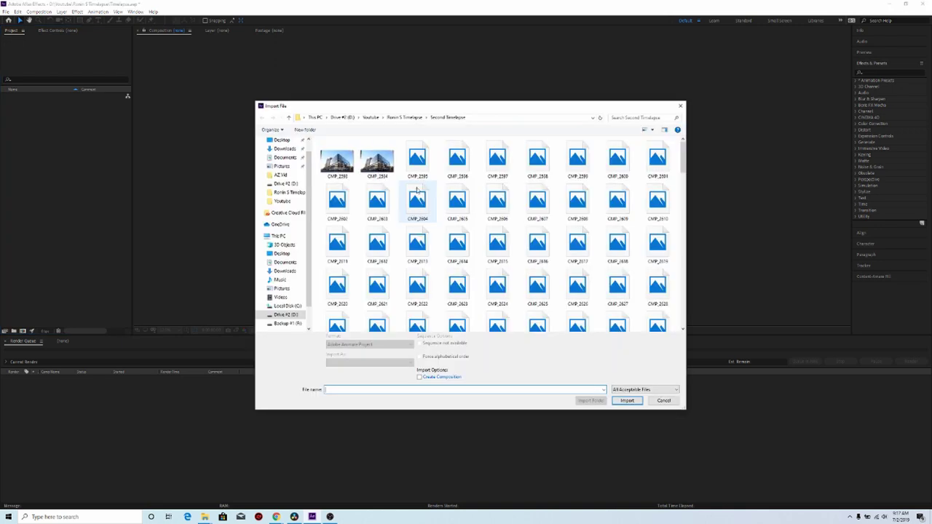
left_click(336, 162)
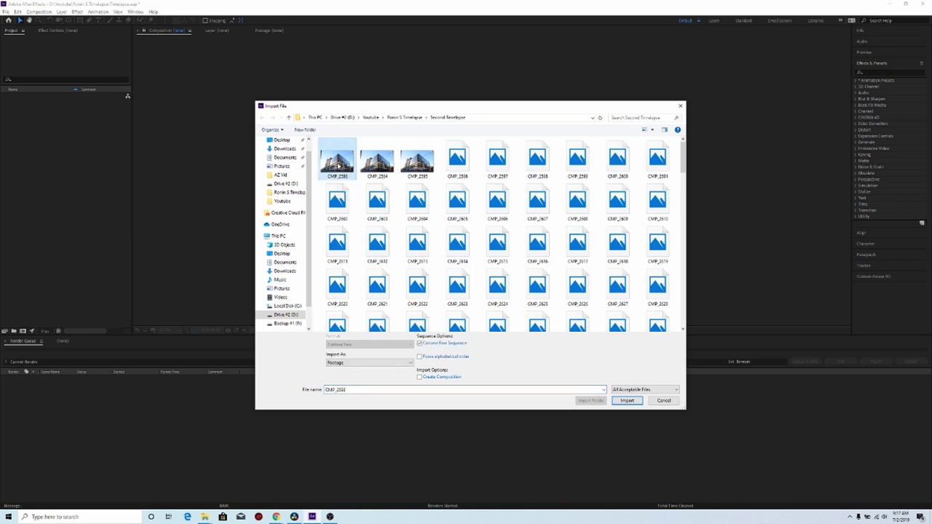
left_click(419, 344)
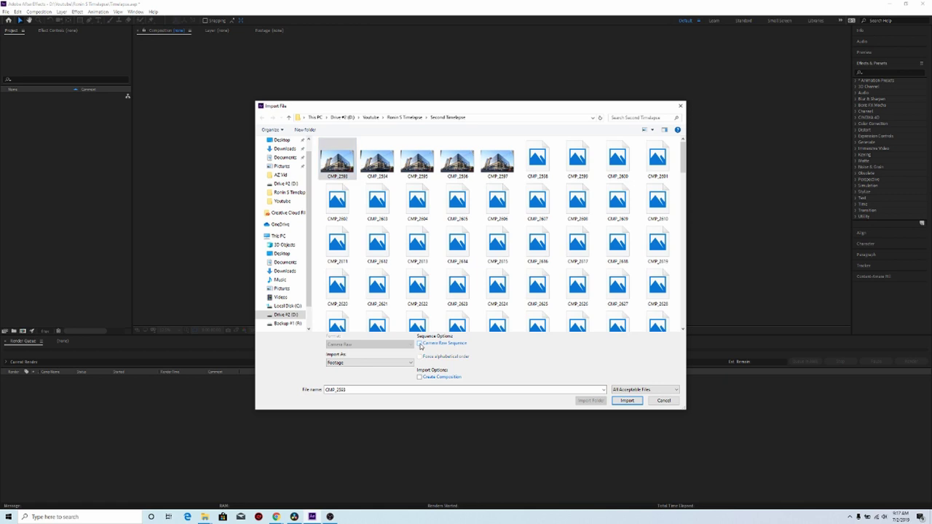
left_click(419, 344)
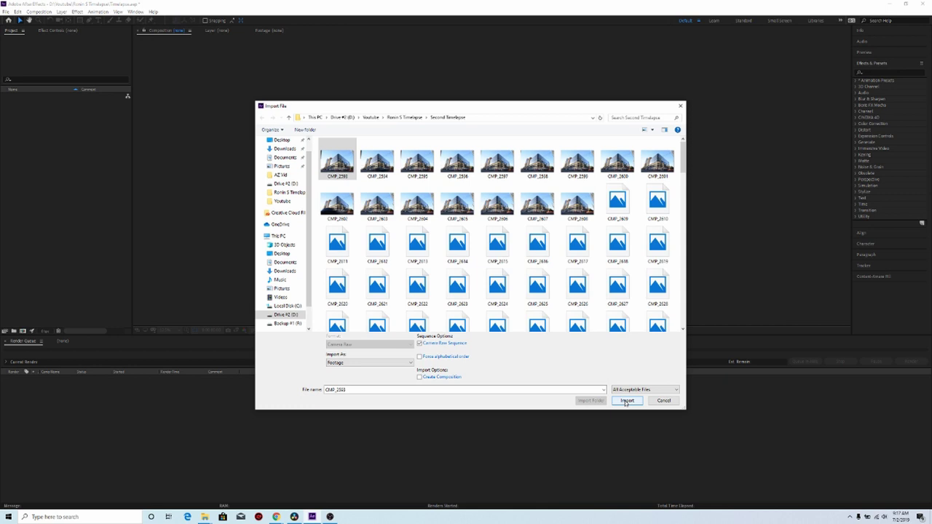
left_click(626, 400)
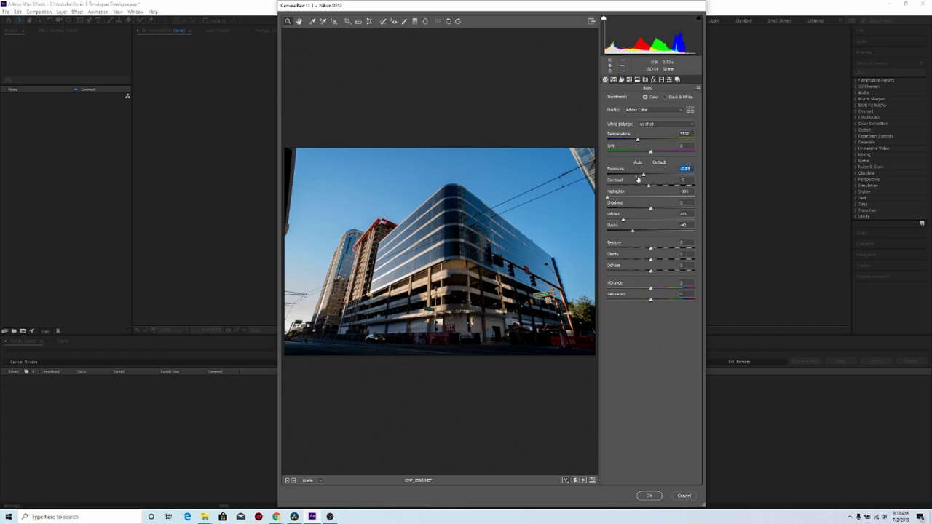
- Accept the Camera Raw settings for the CMP_2593 image sequence
left_click(649, 495)
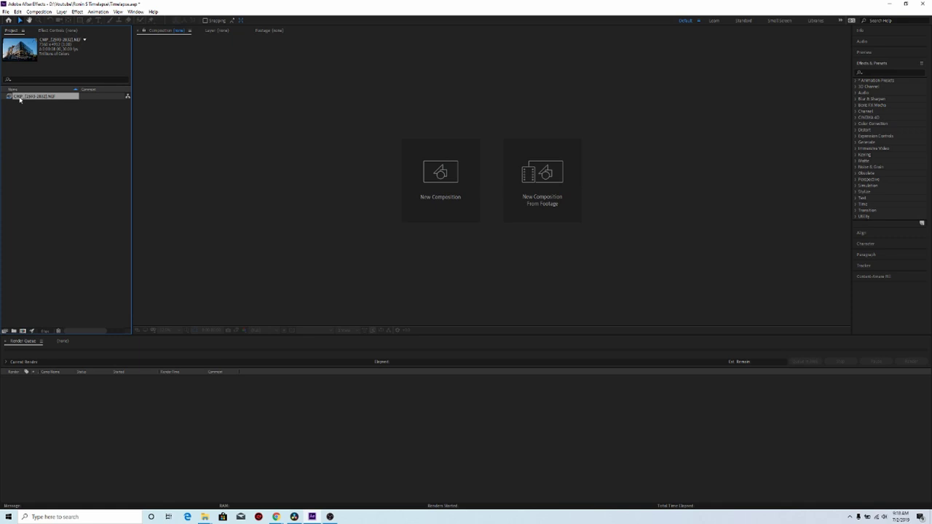
- Interpret the CMP_2593 footage with an assumed frame rate of 24 fps
right_click(22, 99)
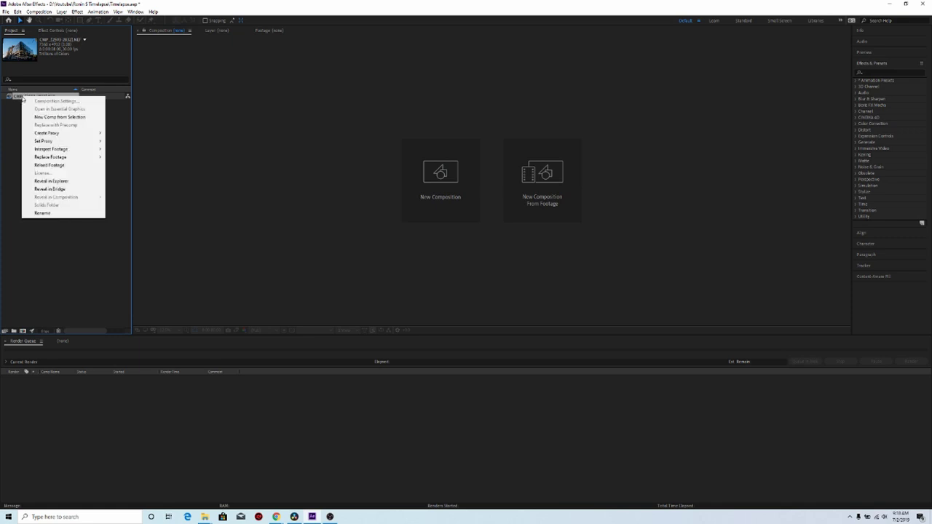
mouse_move(61, 150)
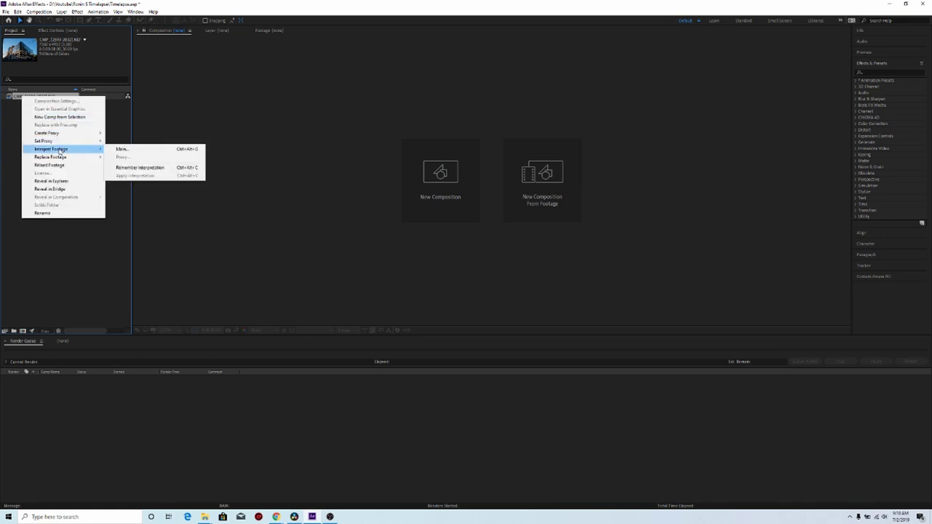
left_click(124, 149)
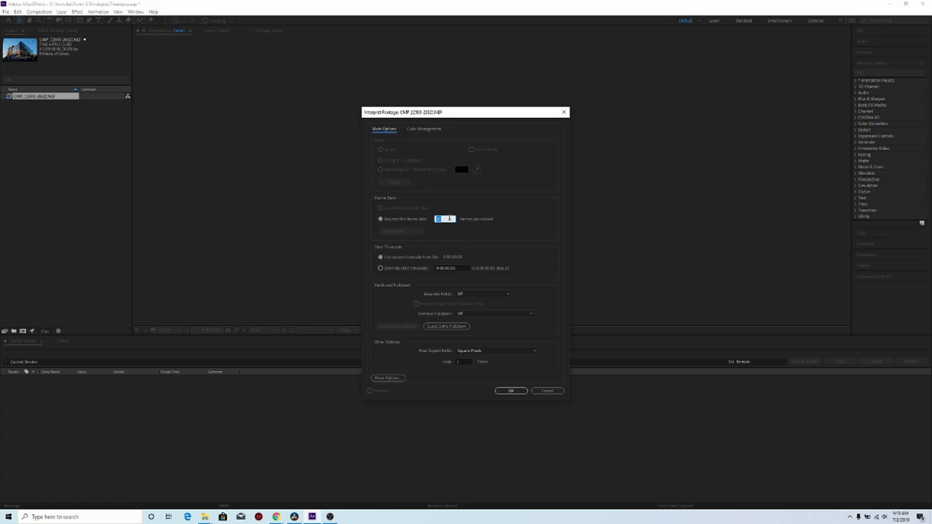
key("BackSpace")
left_click(511, 390)
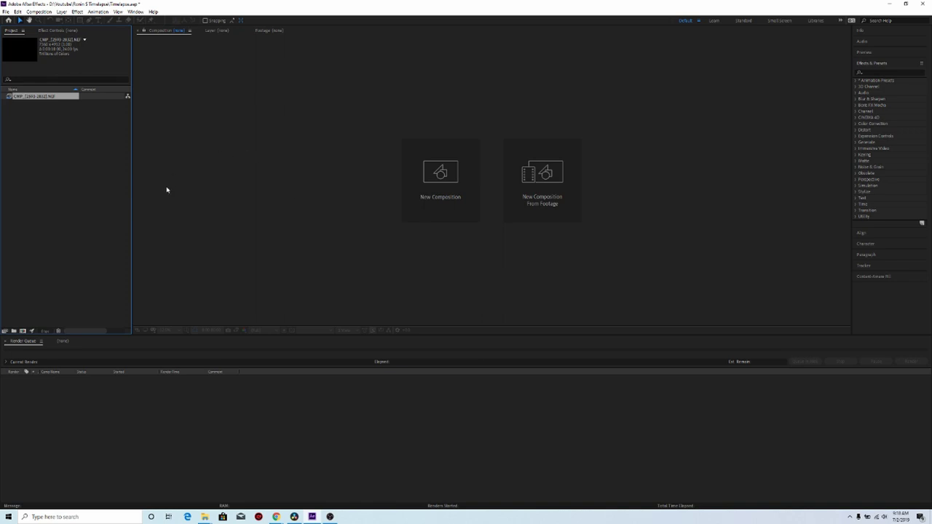
- Build the CMP composition from the CMP_2593 raw sequence and start its preview
left_click(59, 341)
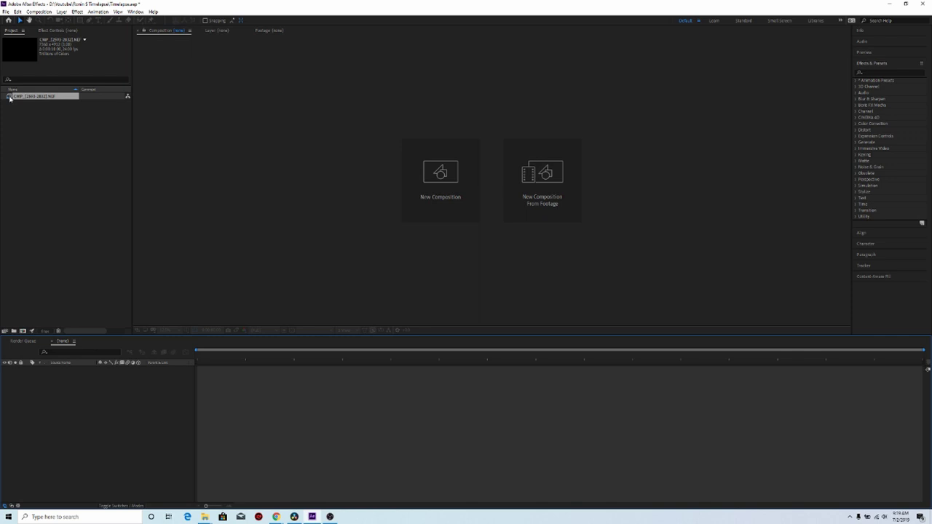
left_click_drag(10, 98, 63, 402)
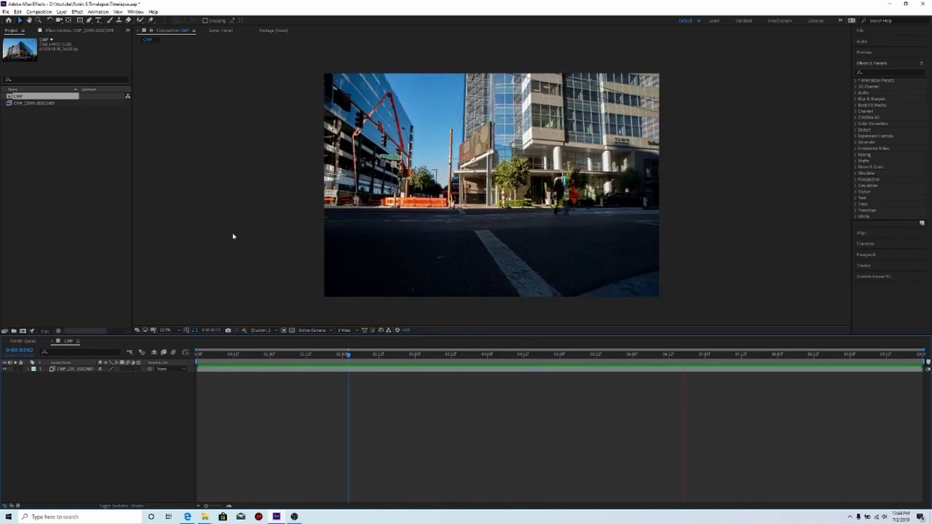
- Stop the preview at 0:00:07:13 and select the footage layer
key("space")
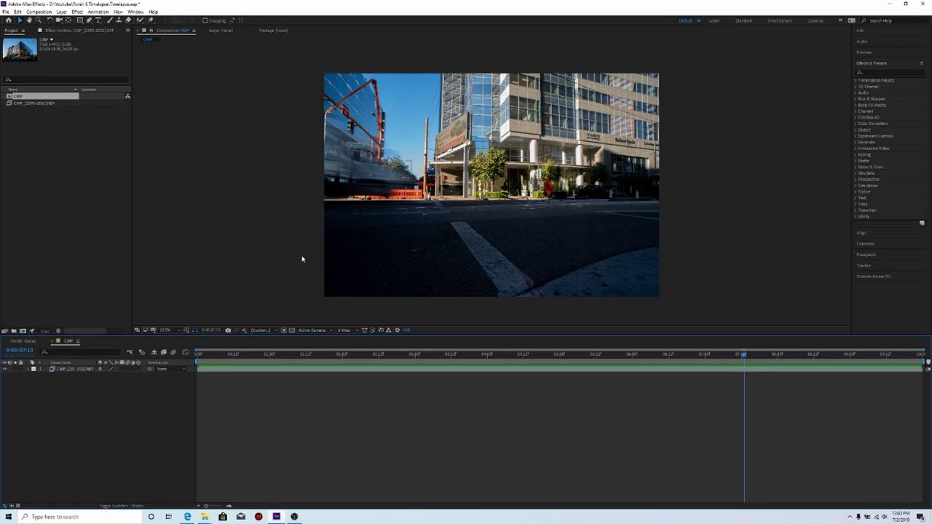
left_click(64, 370)
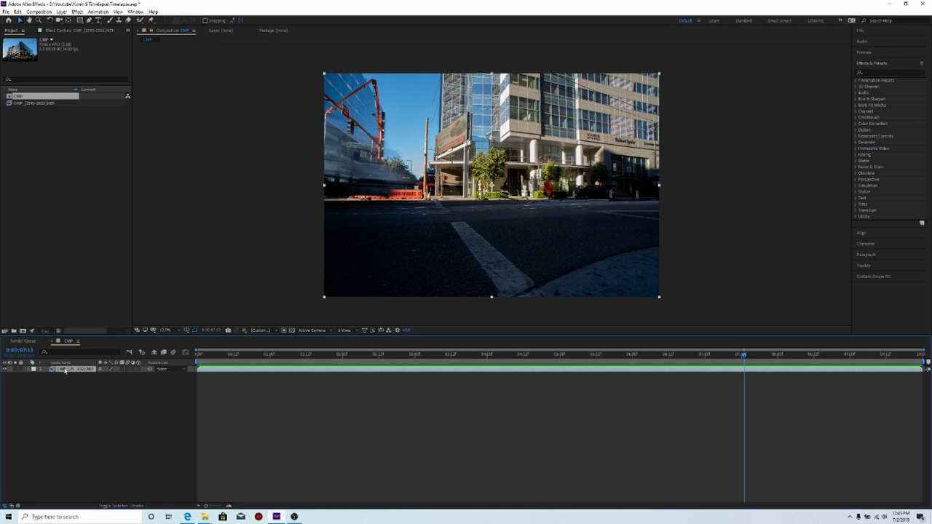
- Pre-compose the footage layer into Comp 1
right_click(67, 371)
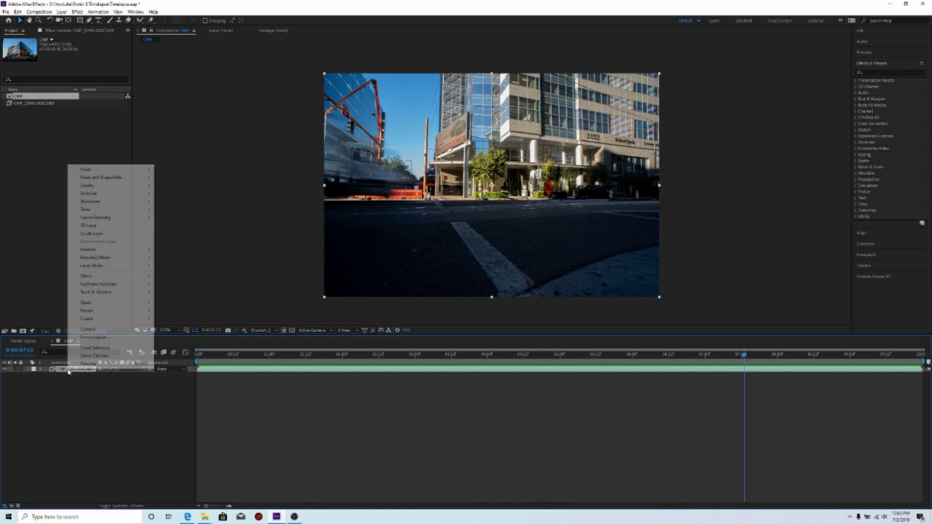
left_click(91, 338)
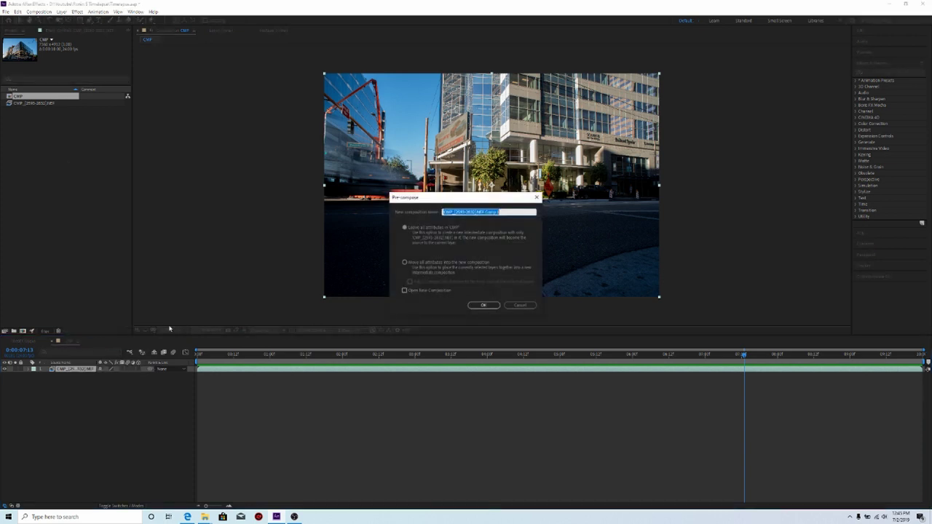
left_click(483, 306)
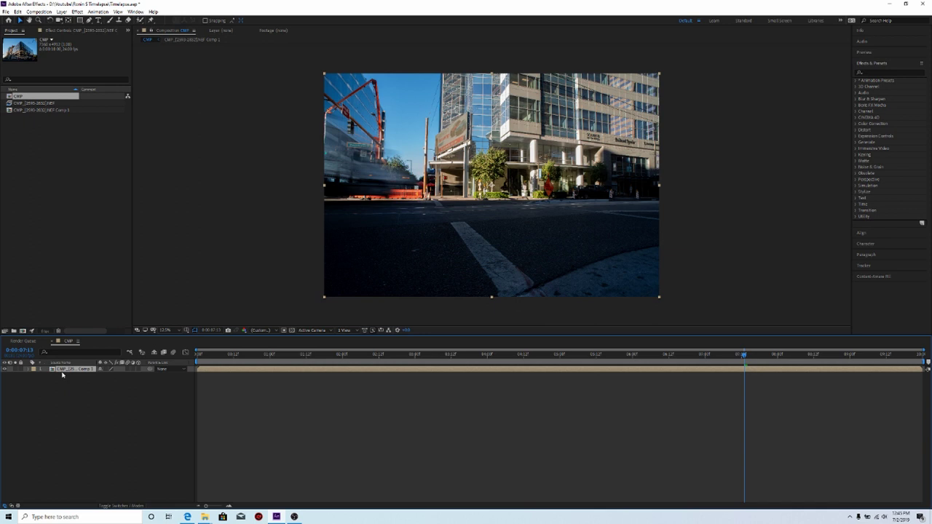
- Show the layer's Scale and Position properties and move to 0:00:04:20
key("s")
key("shift+p")
key("j")
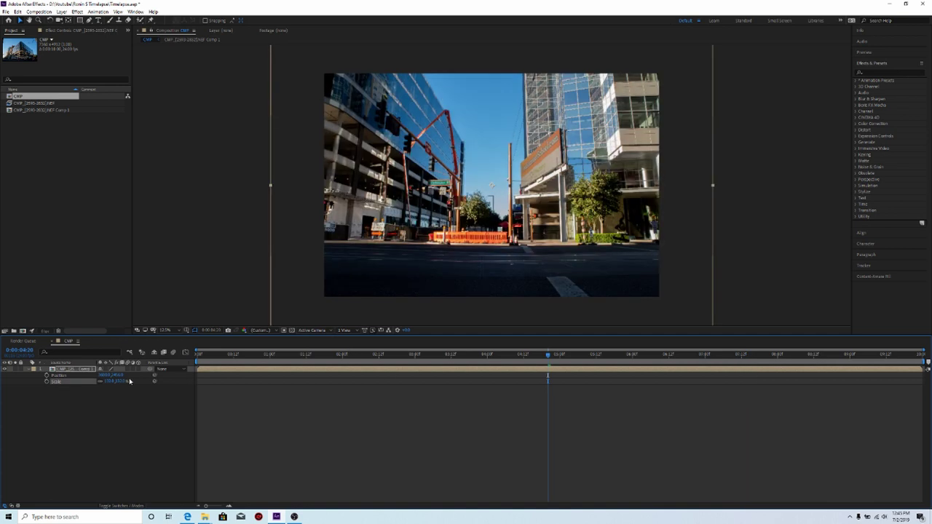
- Add Scale and Position keyframes at 0:00:04:20 and nudge the position slightly down
left_click(47, 382)
left_click(46, 375)
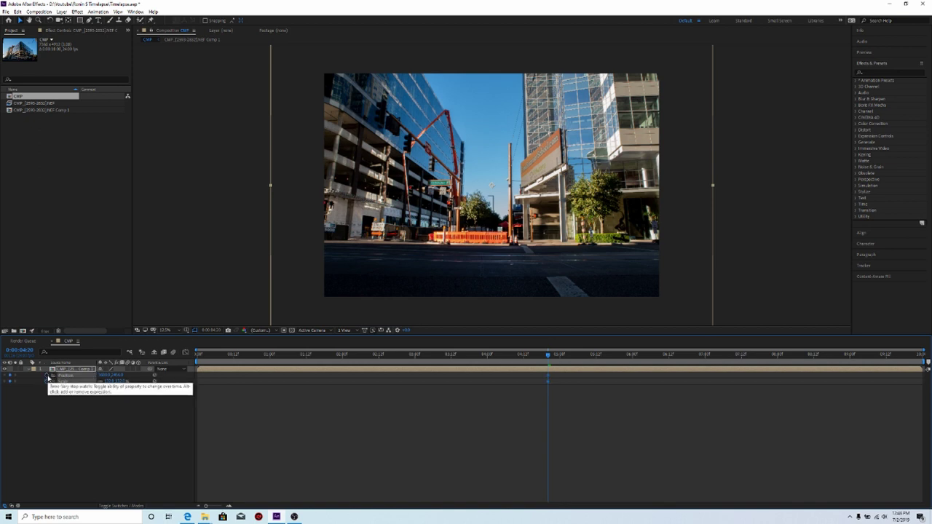
left_click_drag(117, 378, 130, 373)
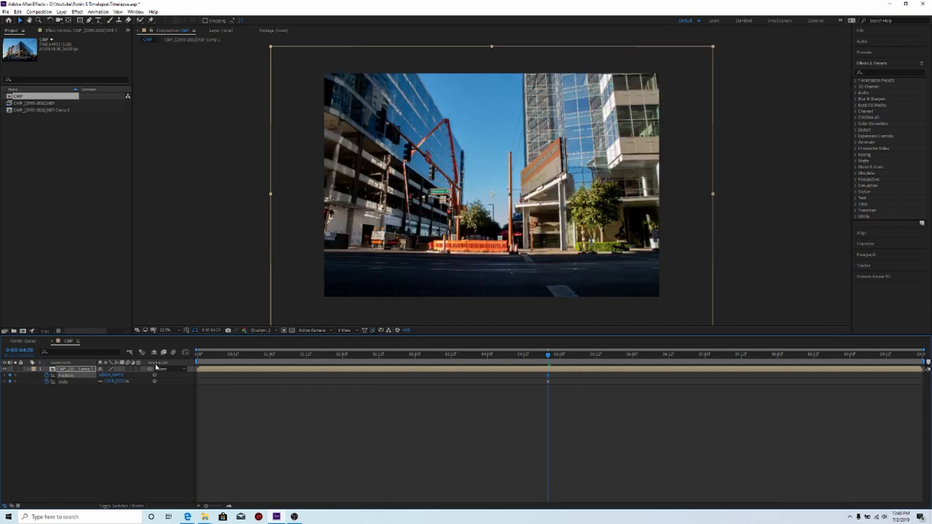
left_click_drag(119, 375, 135, 372)
- At the first frame, enlarge the Scale and shift the layer upward to reframe it
left_click(505, 354)
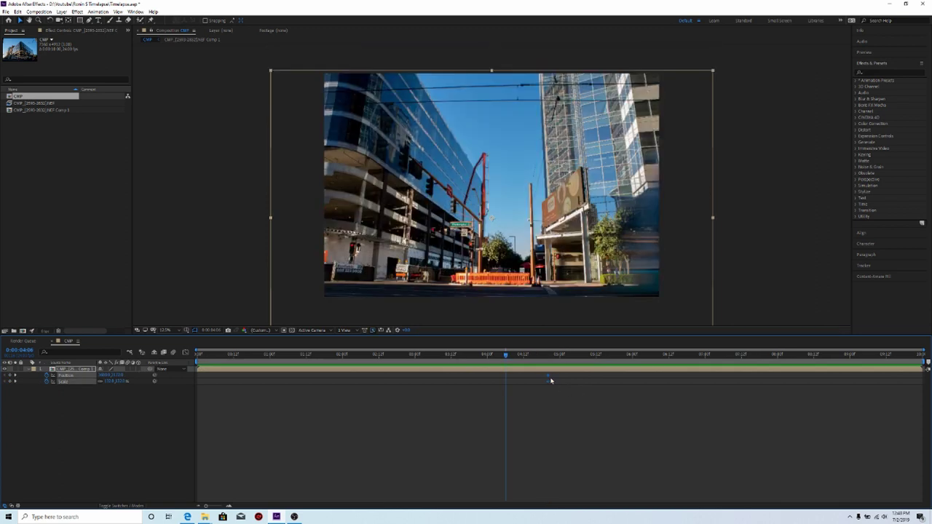
left_click_drag(505, 355, 188, 360)
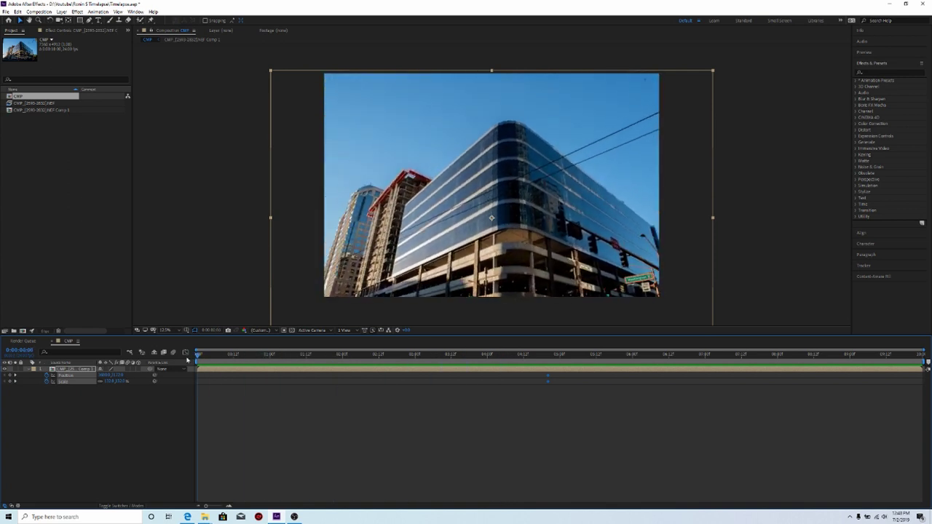
left_click(109, 380)
type("1")
key("Return")
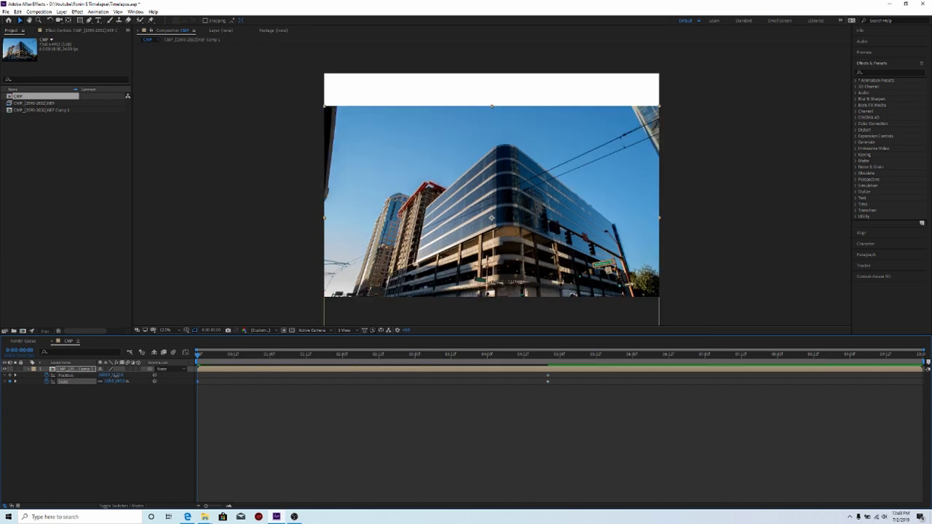
left_click_drag(115, 375, 102, 375)
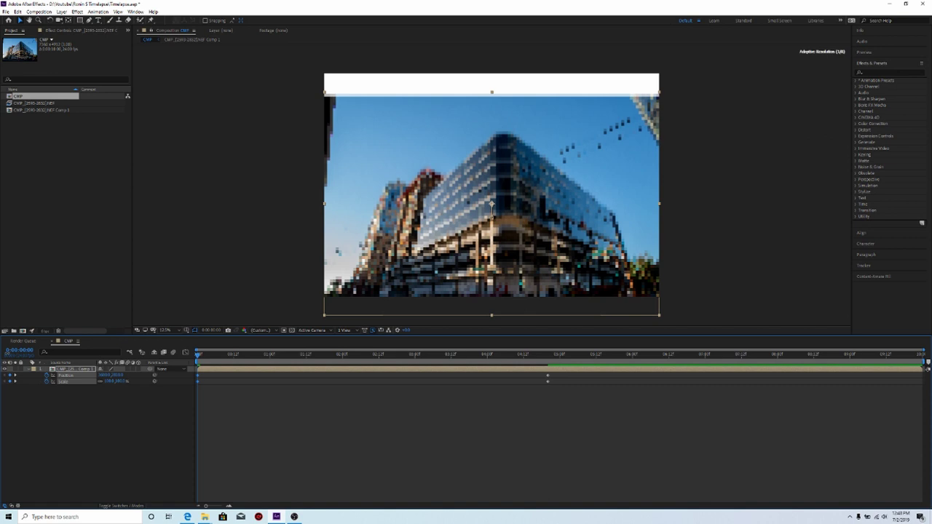
left_click_drag(491, 206, 492, 197)
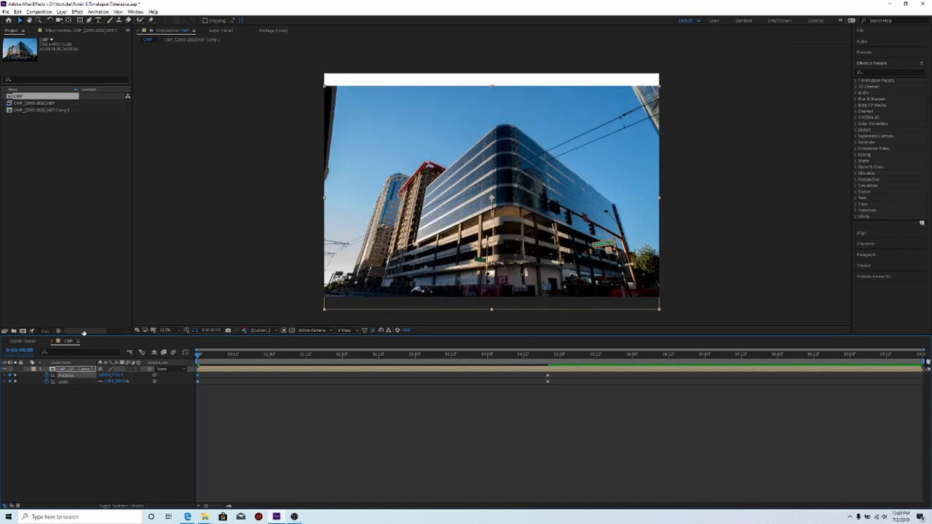
left_click_drag(109, 375, 10, 376)
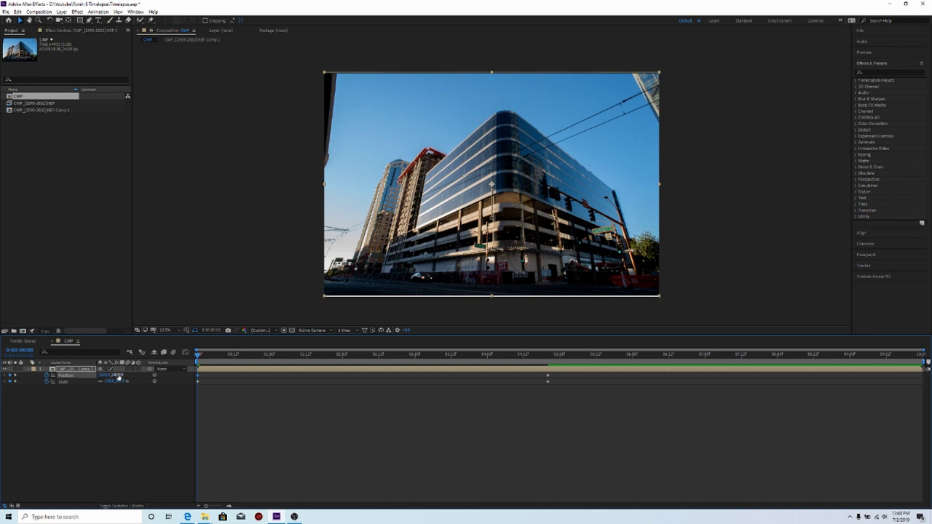
left_click_drag(118, 376, 126, 379)
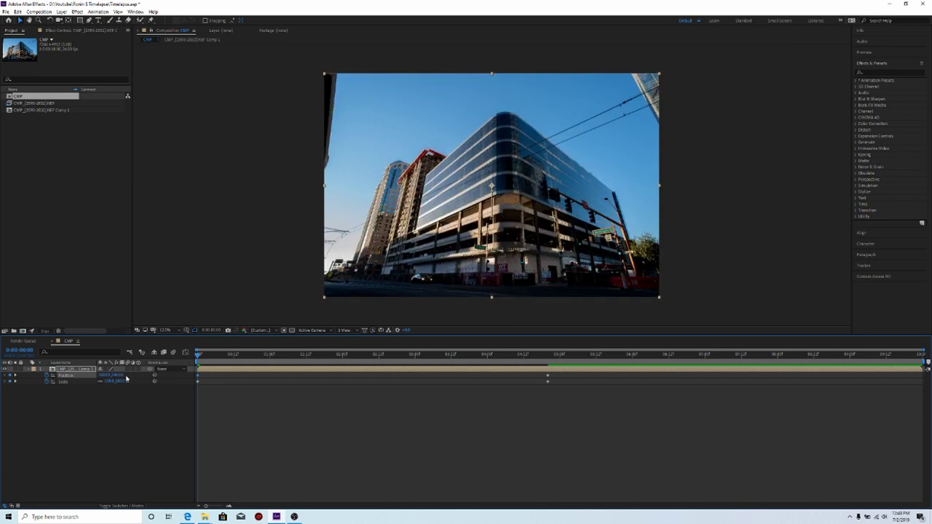
left_click(125, 378)
left_click(119, 381)
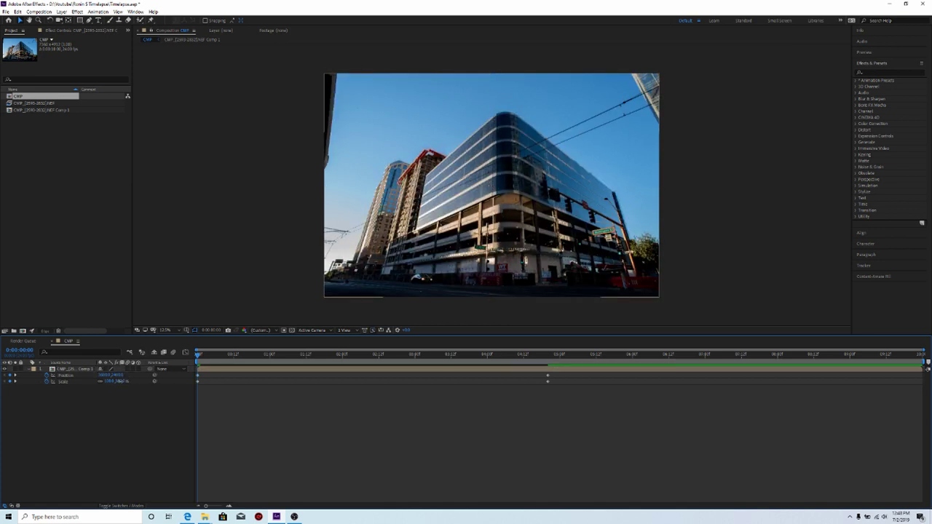
left_click_drag(119, 381, 117, 381)
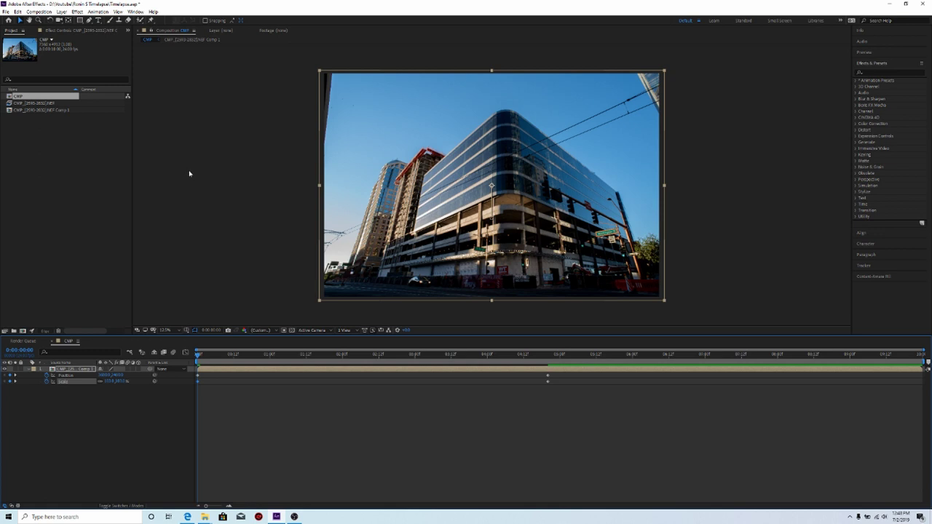
- Play the zoom animation and stop it at 0:00:04:16
key("space")
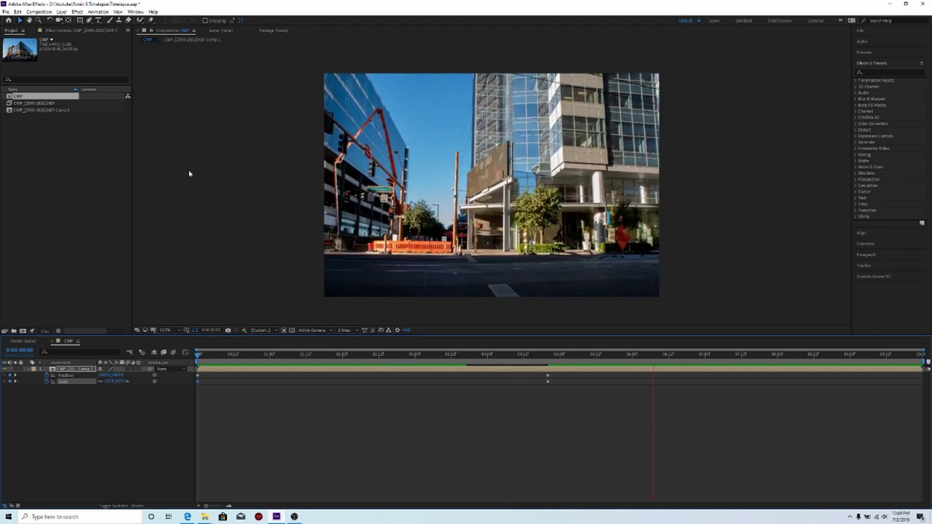
left_click(535, 355)
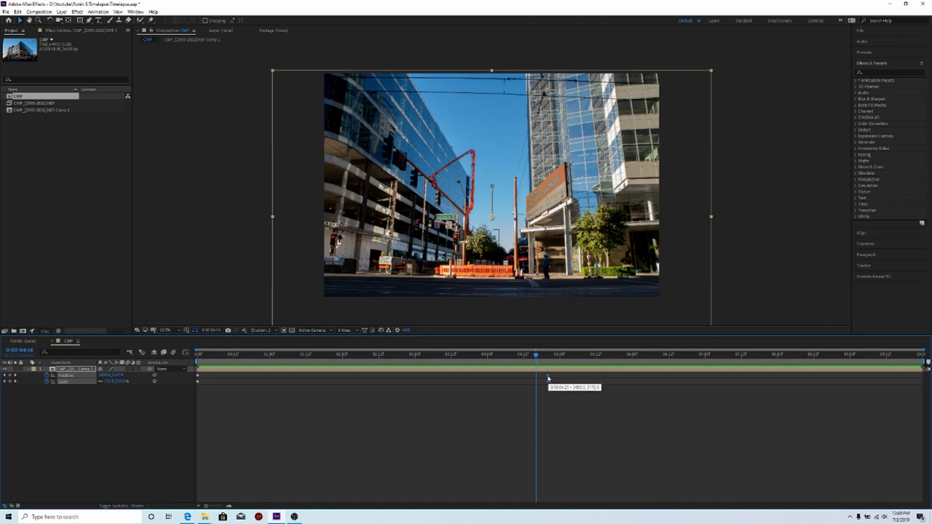
- Apply Keyframe Assistant > Easy Ease In to the second Position and Scale keyframes, then preview
right_click(547, 377)
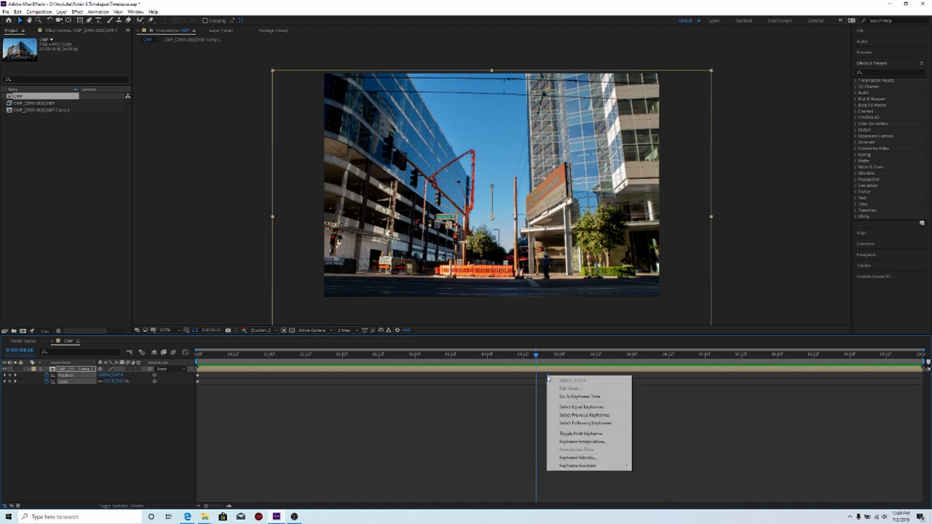
mouse_move(591, 466)
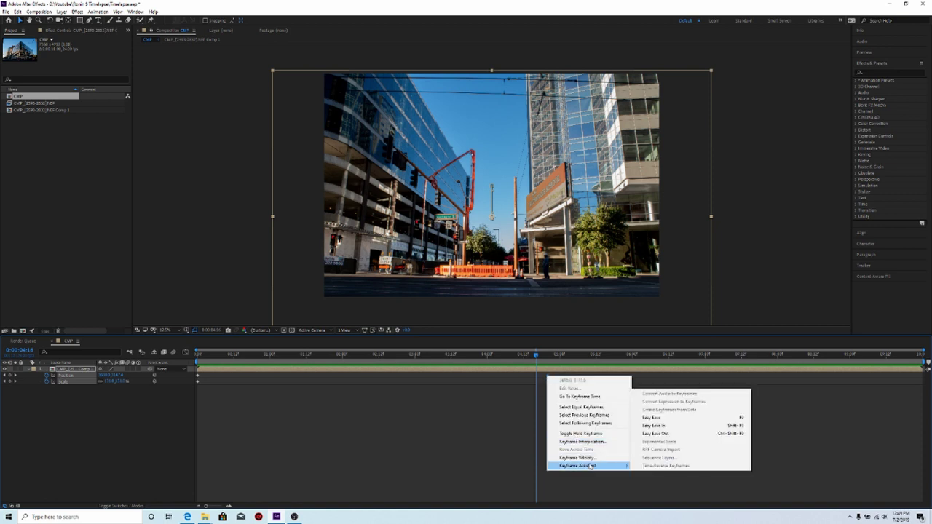
left_click(658, 428)
key("space")
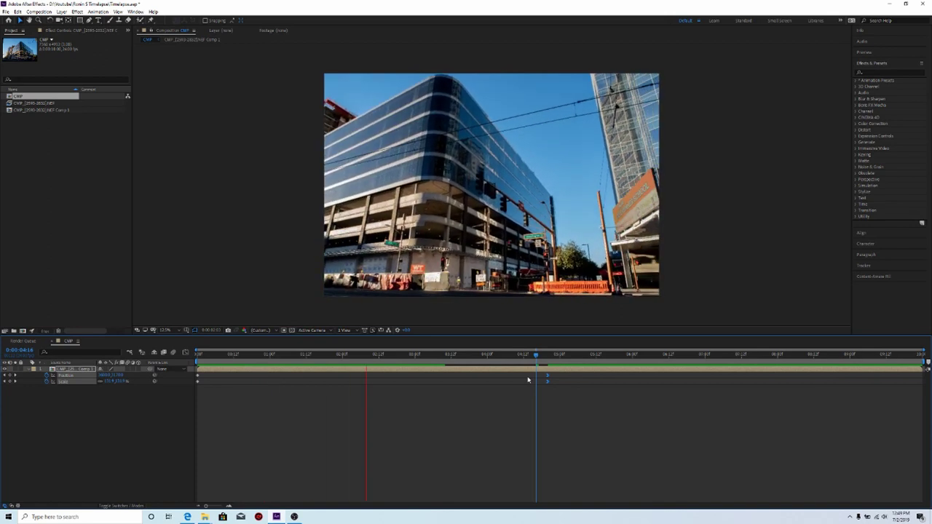
- Stop the preview playback and add the CMP composition to the Render Queue
key("space")
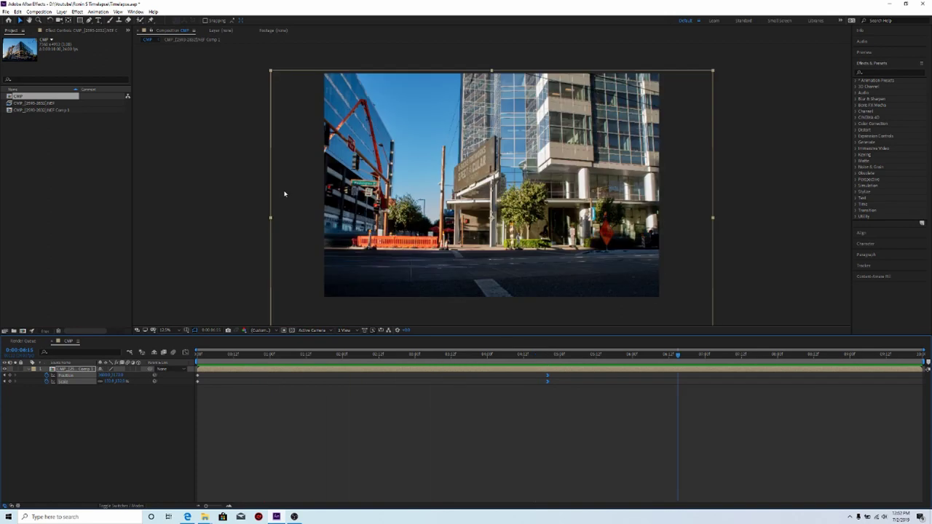
left_click(40, 12)
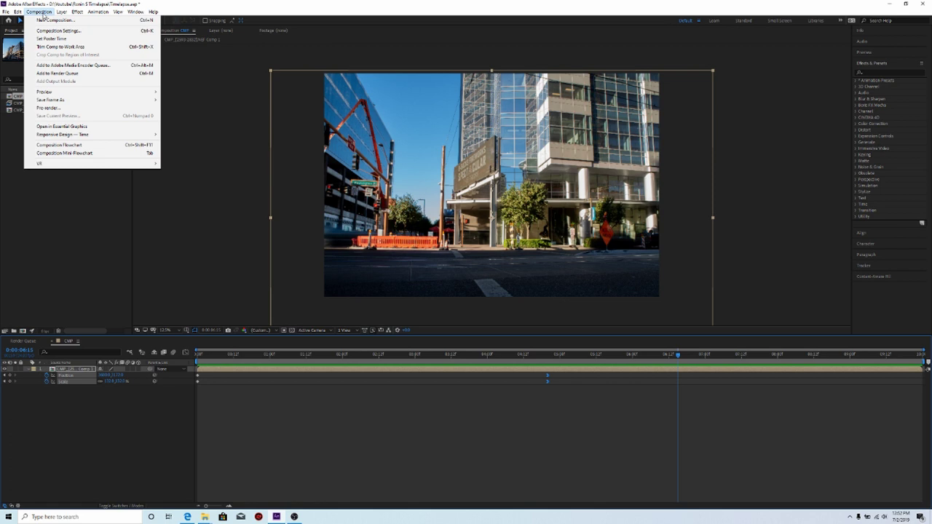
left_click(63, 75)
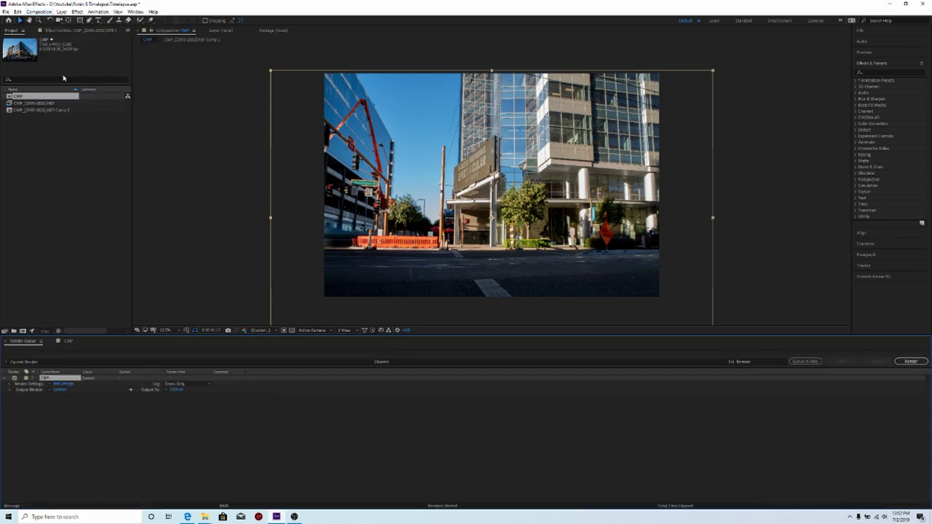
- Change the CMP output module from Lossless to QuickTime format with the Apple ProRes 422 codec
left_click(59, 390)
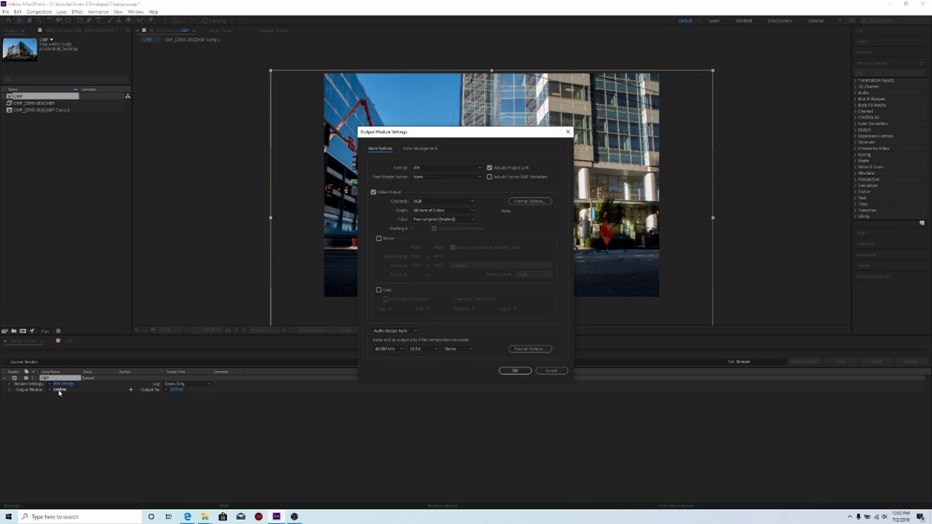
left_click(440, 170)
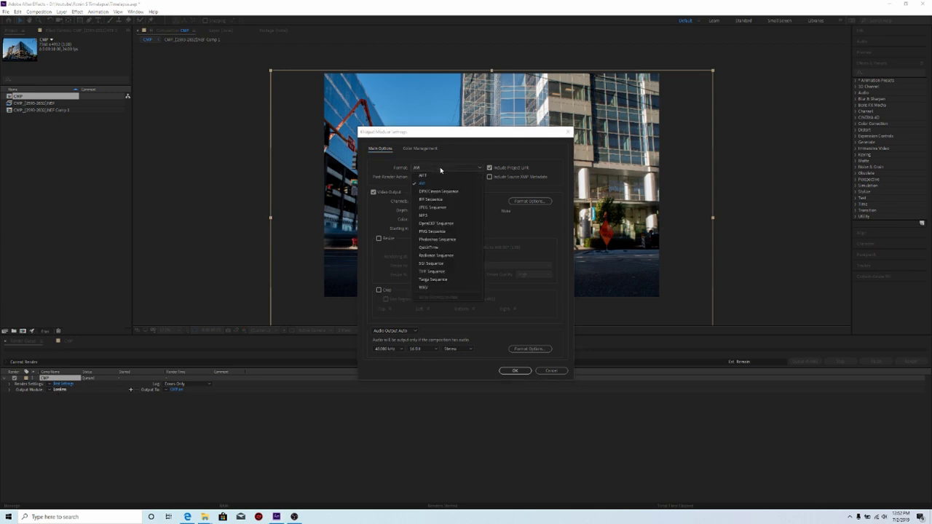
left_click(431, 249)
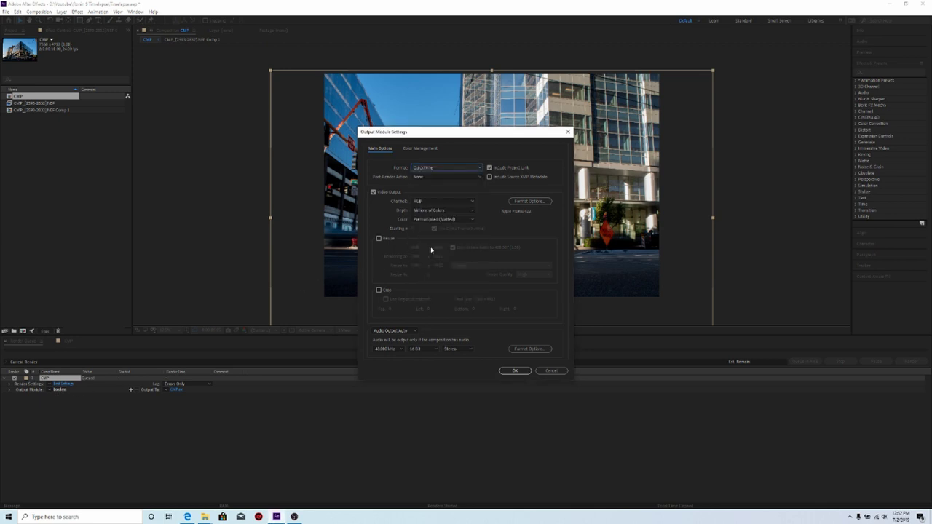
left_click(530, 202)
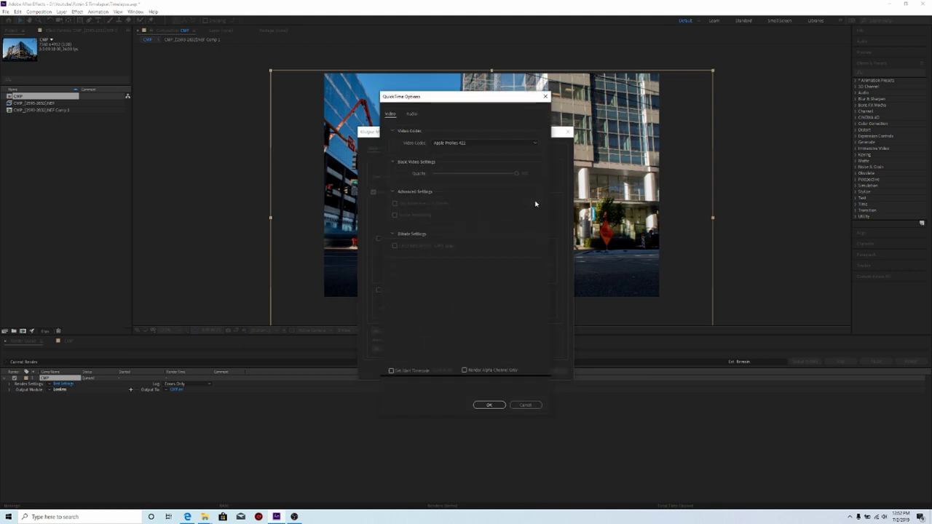
left_click(462, 142)
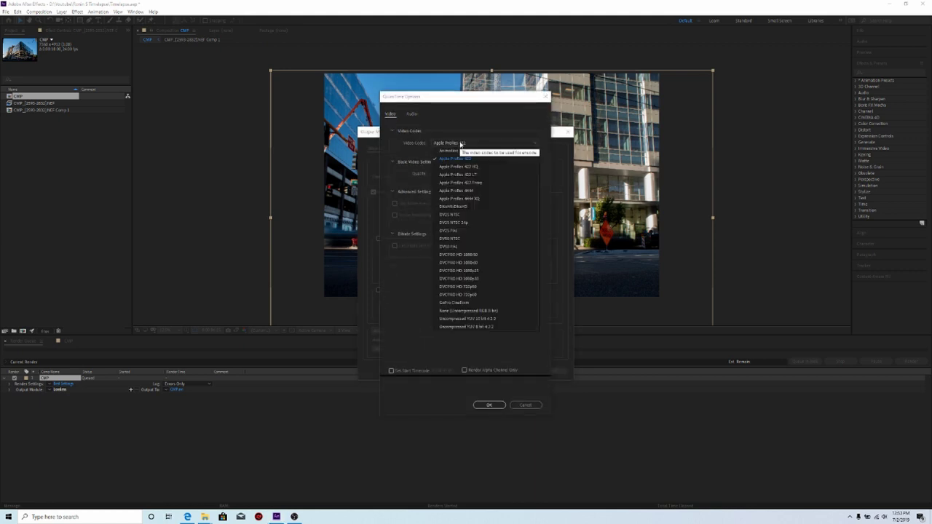
left_click(460, 145)
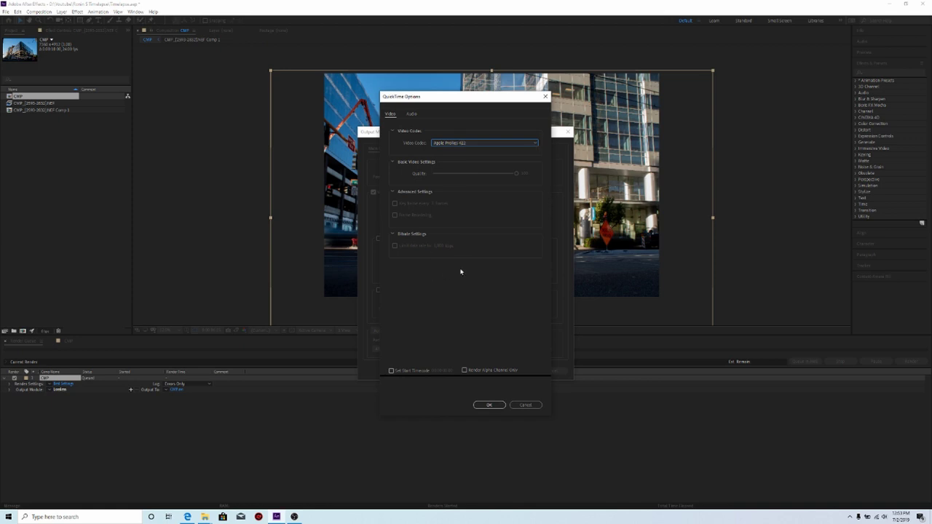
left_click(489, 406)
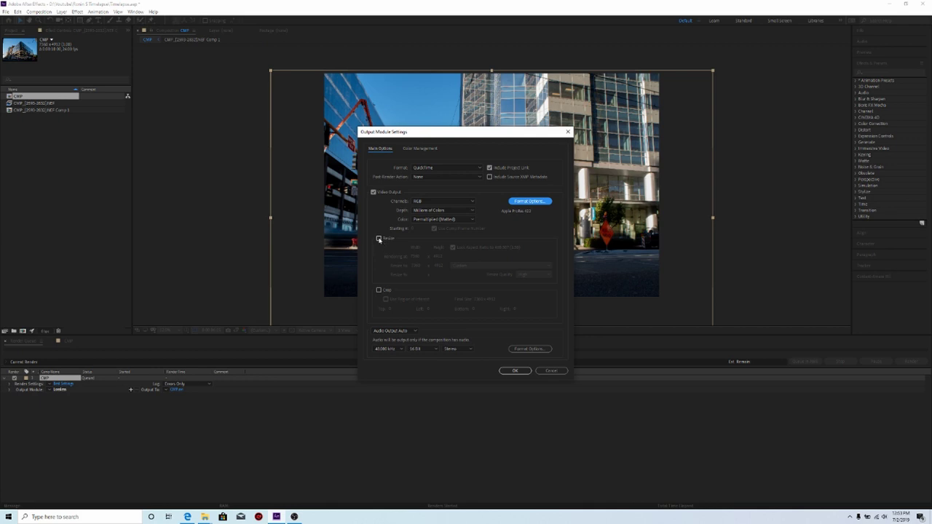
- Enable Resize with the UHD 4K 23.976 preset and apply the output module settings
left_click(379, 238)
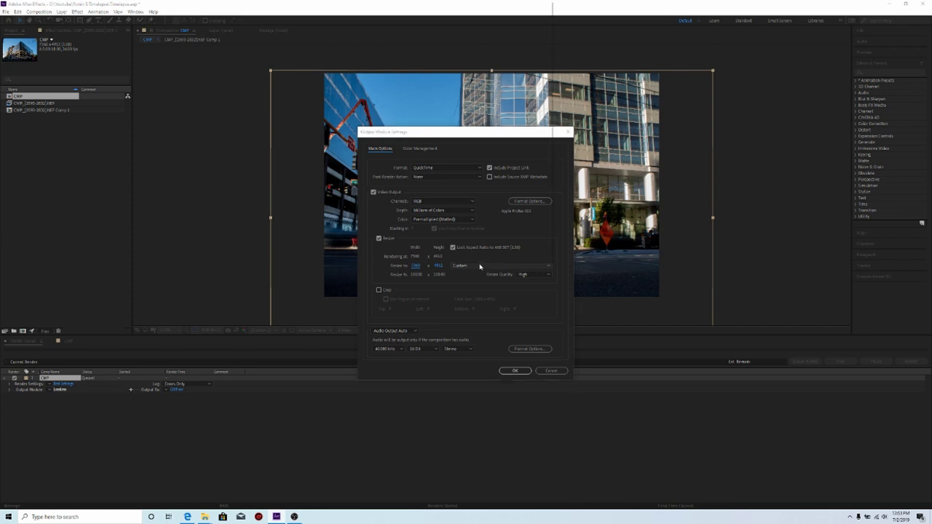
left_click(481, 265)
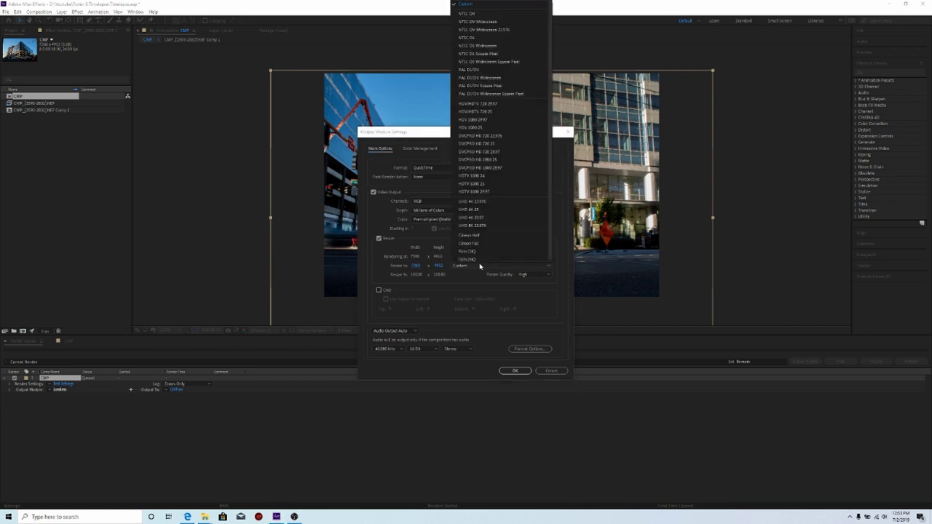
left_click(490, 202)
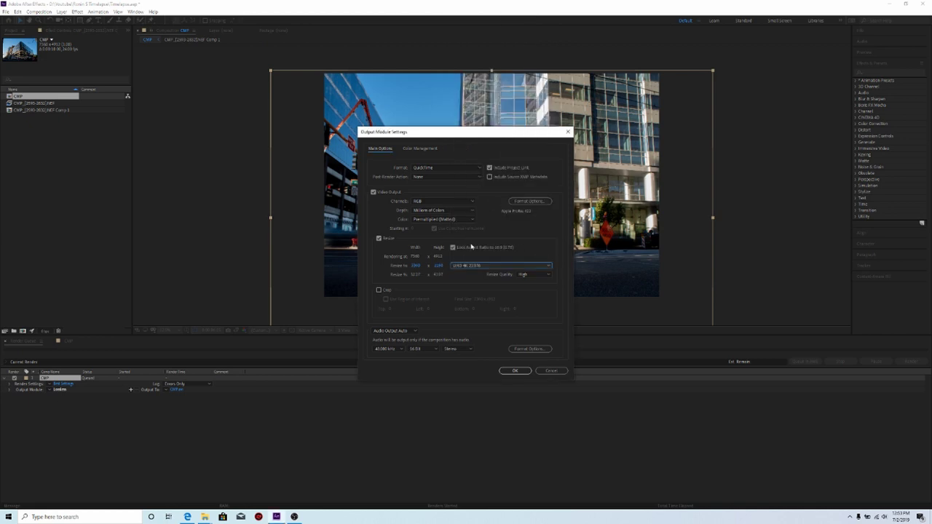
left_click(514, 372)
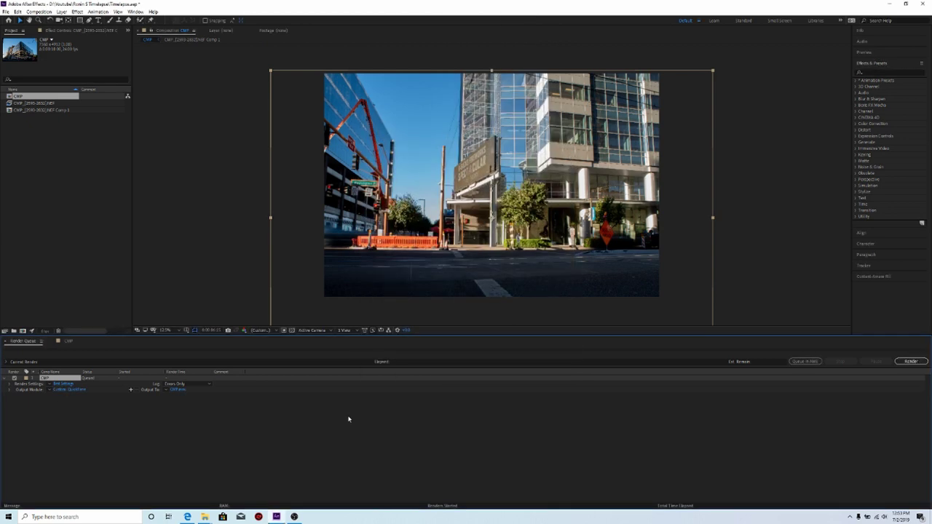
- Set the output file to motionlapse.mov on the Desktop and start rendering the queue
left_click(178, 391)
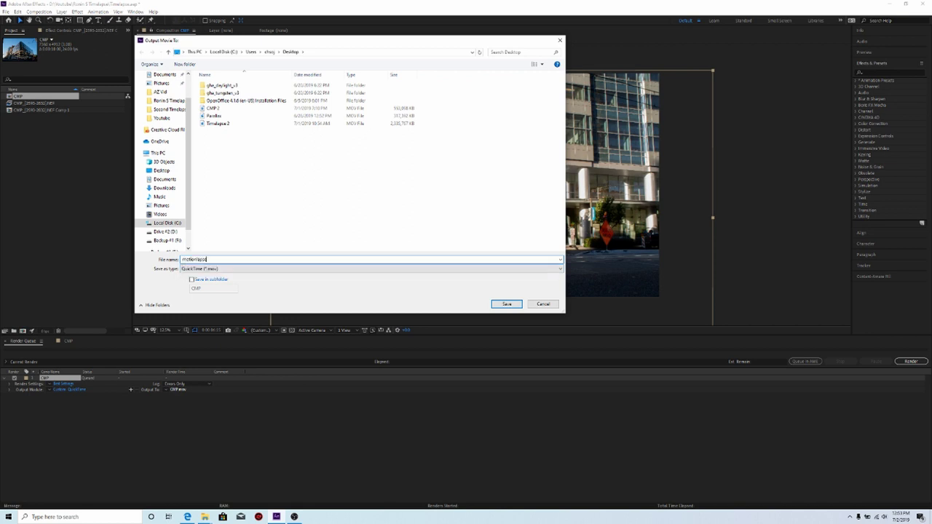
left_click(506, 304)
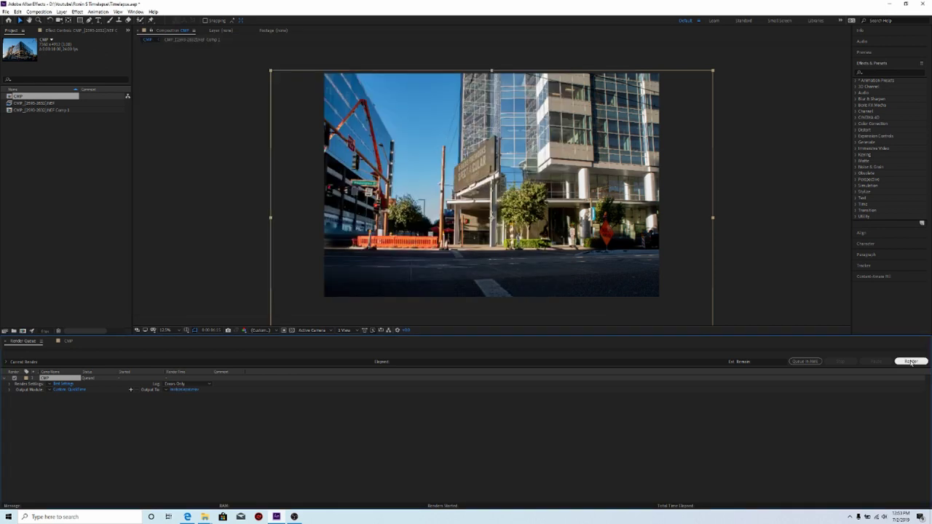
left_click(911, 362)
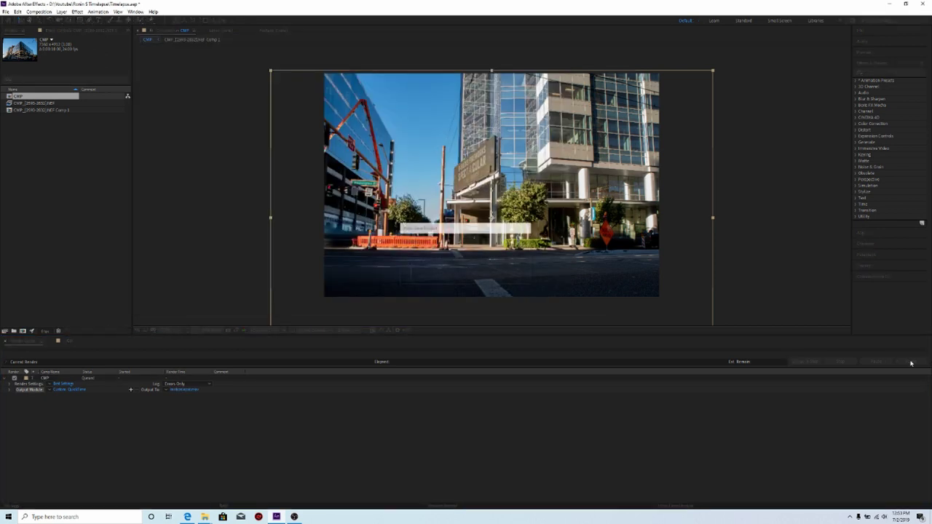